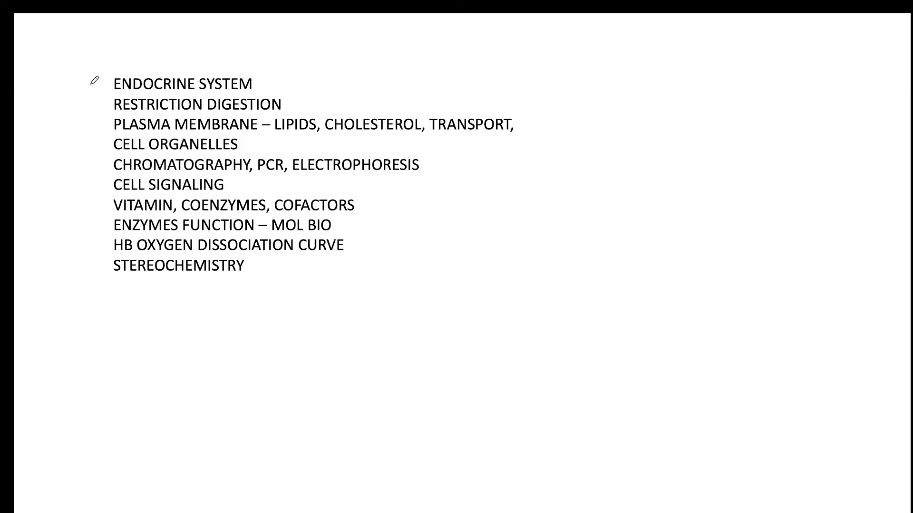
Step: Draw red ticks beside the Endocrine System and Plasma Membrane topics
left_click_drag(92, 83, 115, 76)
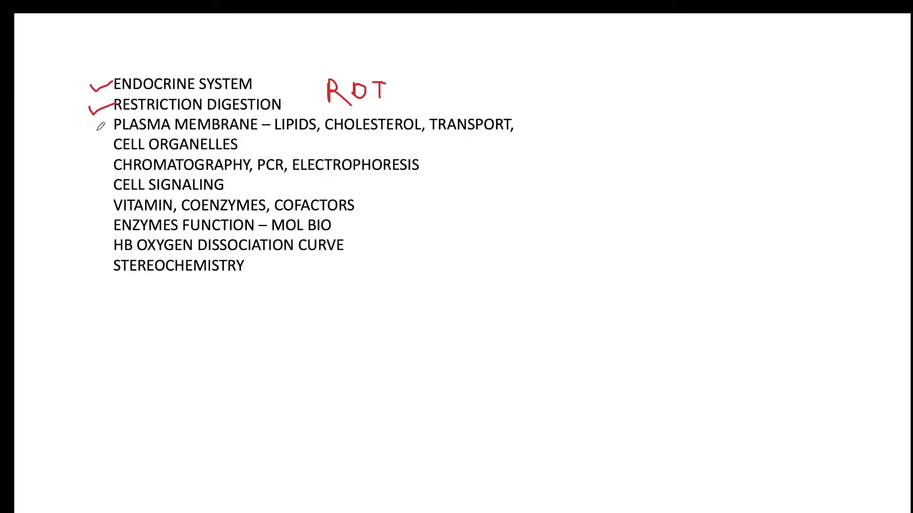
left_click_drag(91, 128, 114, 124)
Step: Add red ticks beside Cell Organelles and Vitamin, Coenzymes, Cofactors
left_click_drag(89, 146, 113, 143)
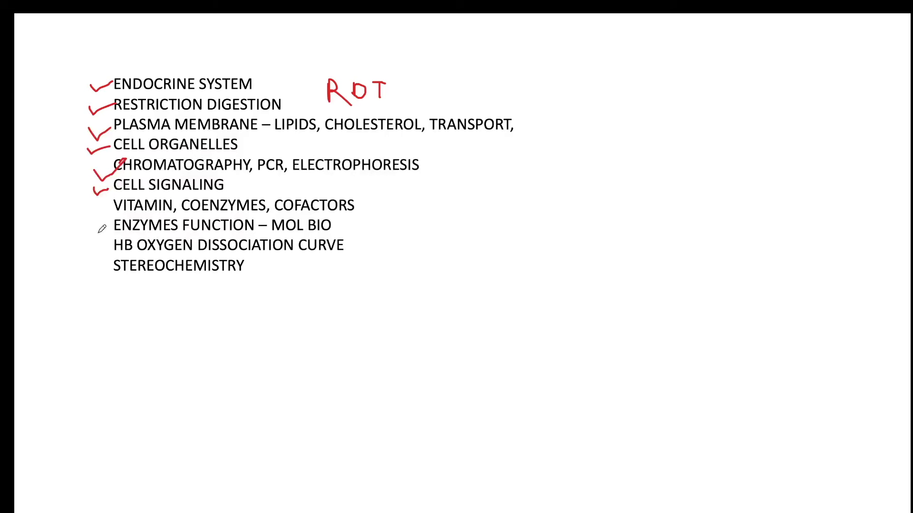
left_click_drag(95, 212, 115, 207)
Step: Tick HB Oxygen Dissociation Curve and Stereochemistry in red, and start writing 'PH' below the list
left_click_drag(84, 238, 113, 226)
mouse_move(85, 259)
left_mouse_down()
mouse_move(95, 265)
mouse_move(108, 254)
mouse_move(105, 271)
left_mouse_up()
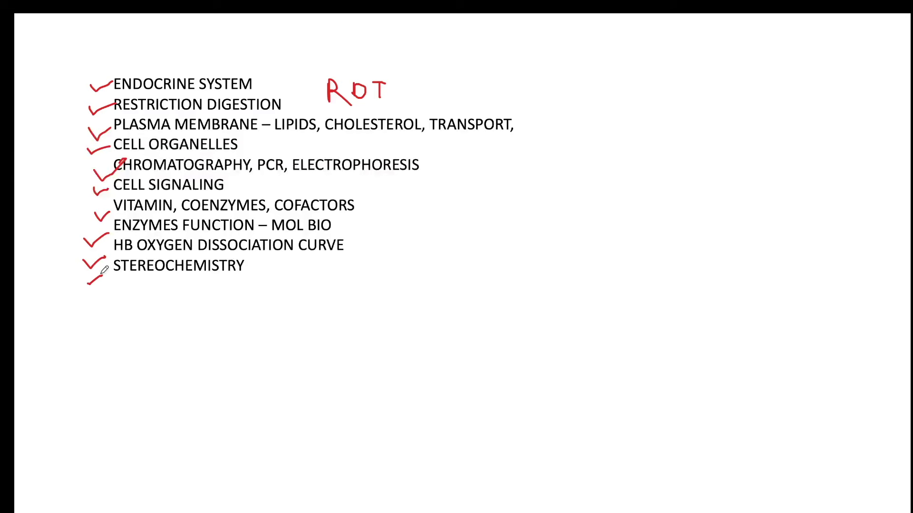
mouse_move(132, 308)
left_mouse_down()
mouse_move(133, 297)
mouse_move(142, 305)
mouse_move(154, 297)
left_mouse_up()
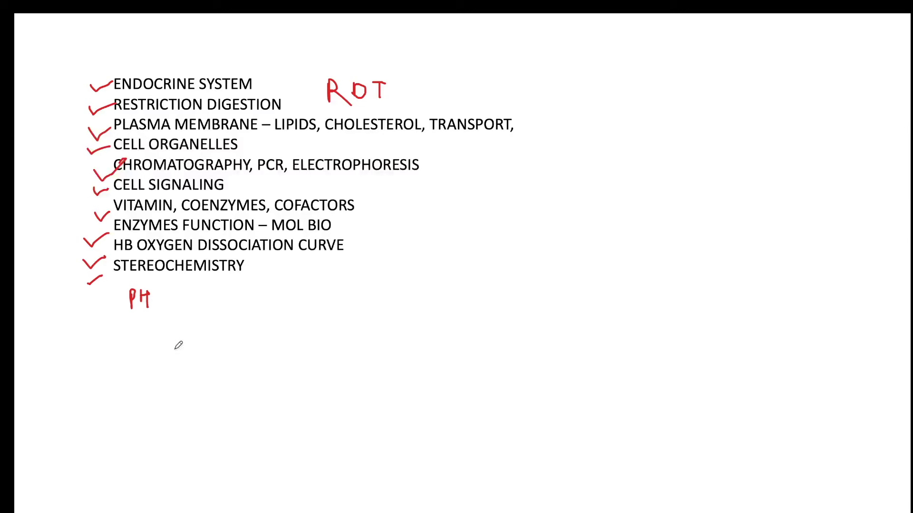